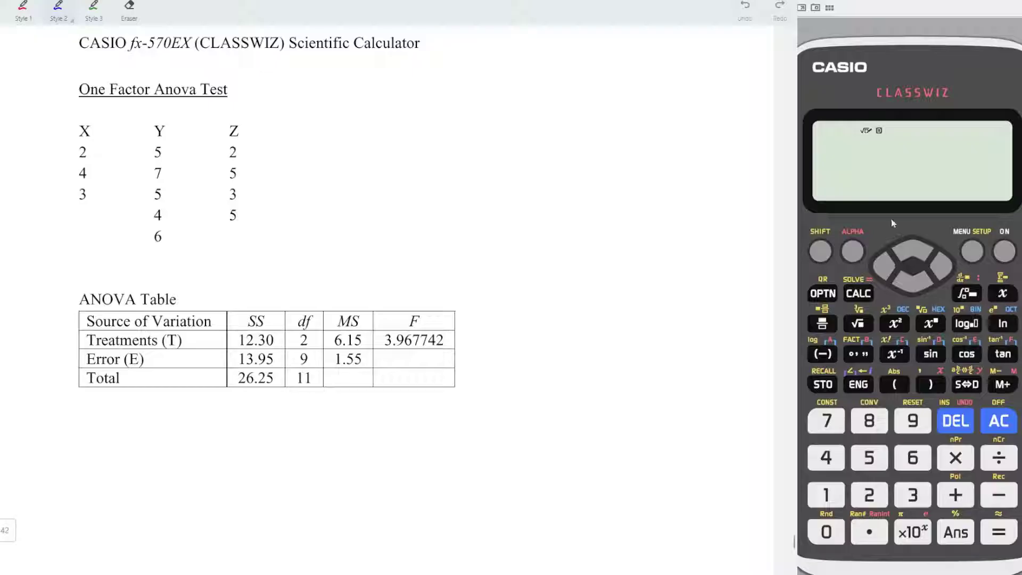
# - Switch the calculator to Statistics mode with 1-Variable data
pyautogui.click(973, 250)
pyautogui.click(910, 280)
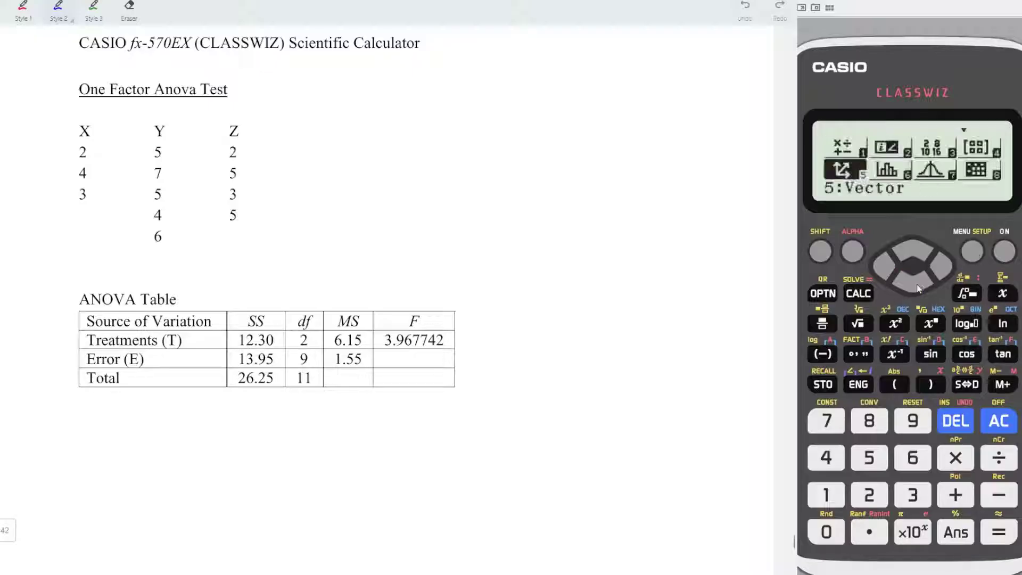
pyautogui.click(944, 266)
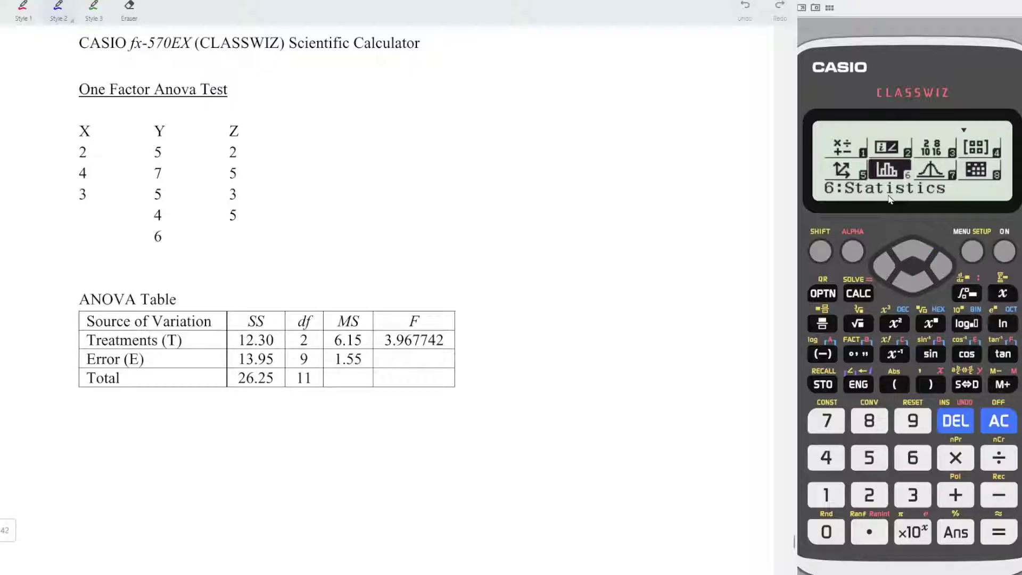
pyautogui.click(912, 457)
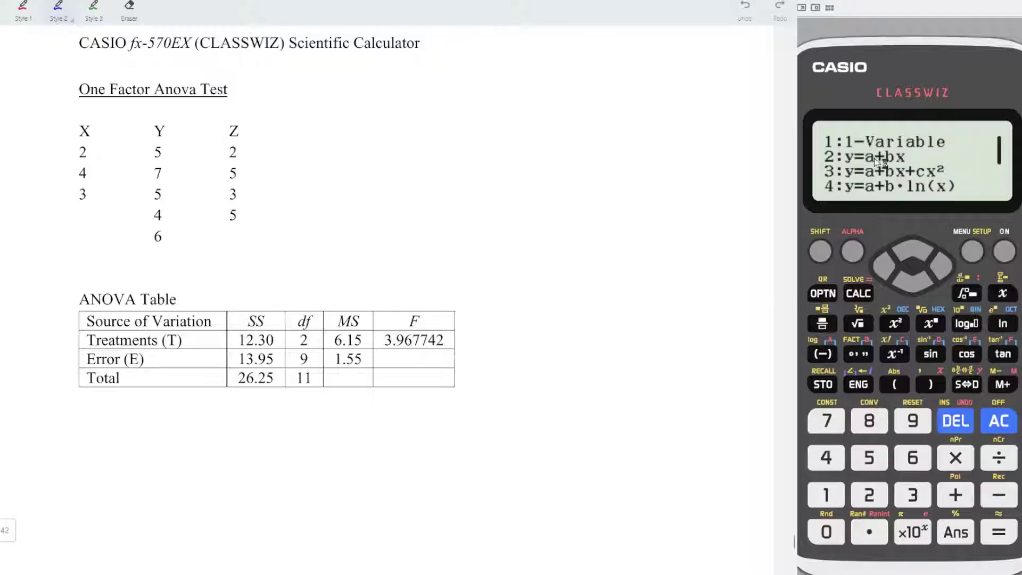
pyautogui.press('1')
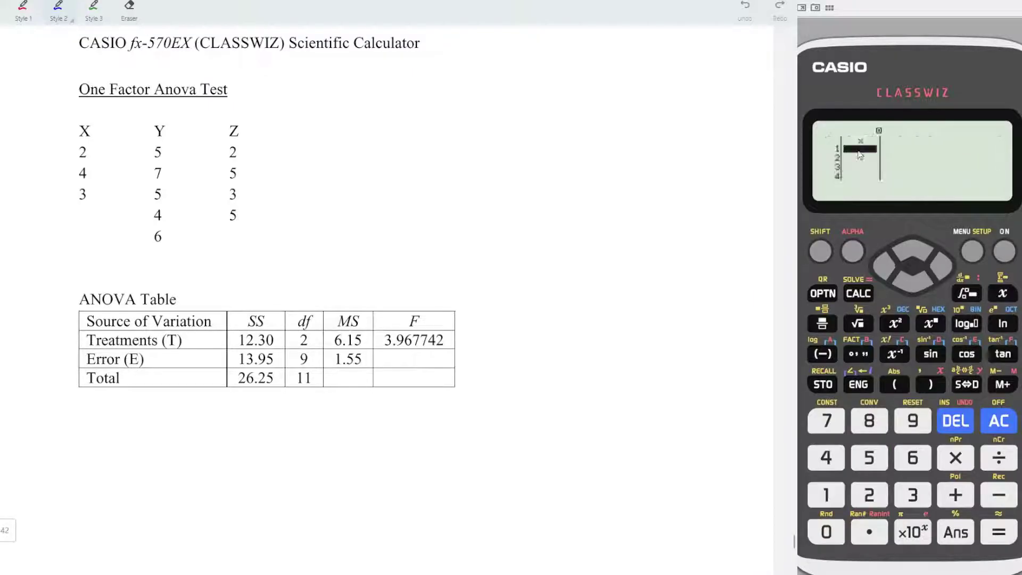
# - Enter the X group's values 2, 4 and 3, then open the statistics options
pyautogui.click(70, 154)
pyautogui.write('2')
pyautogui.click(999, 534)
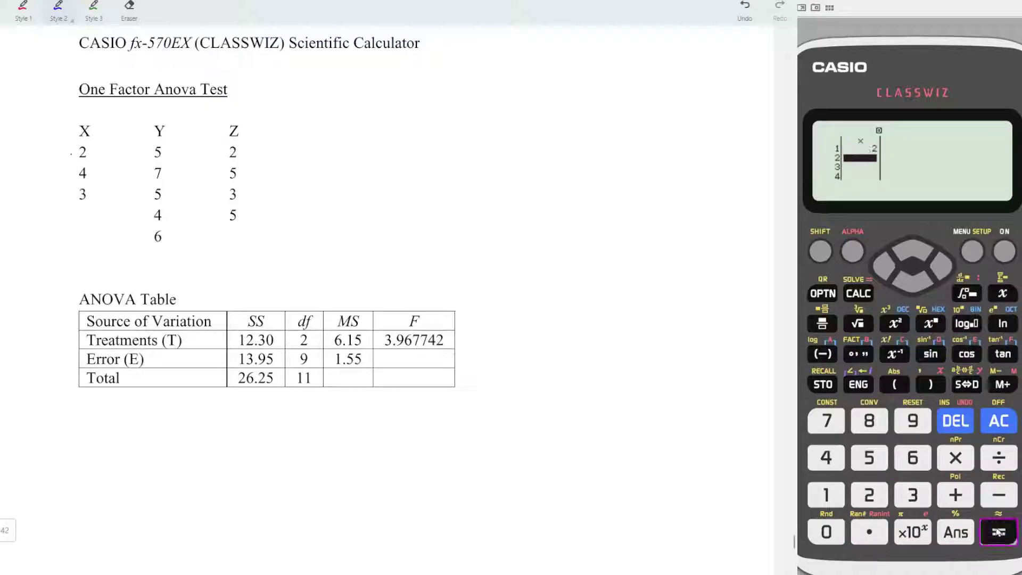
pyautogui.write('4')
pyautogui.click(1004, 539)
pyautogui.write('3')
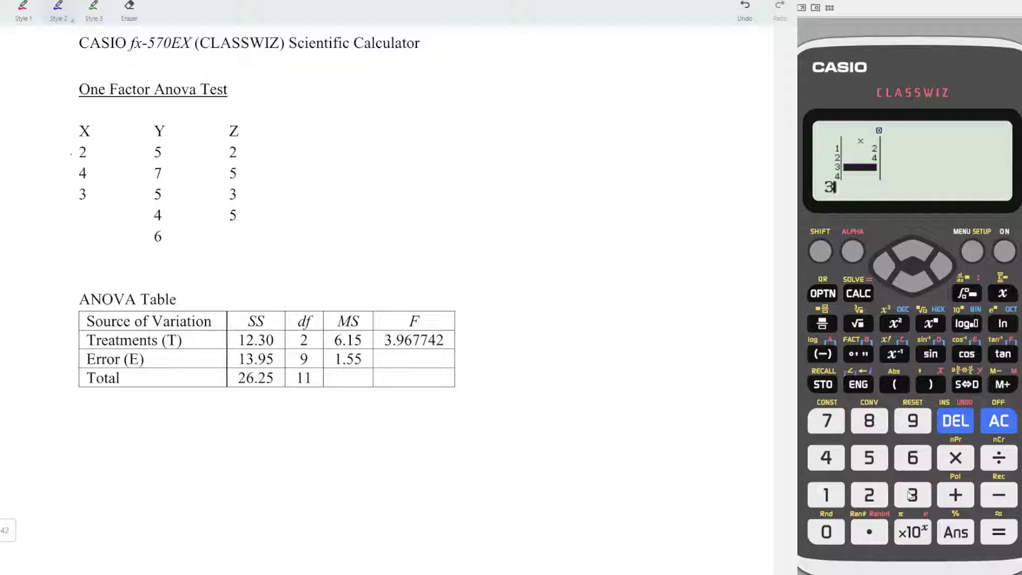
pyautogui.click(1004, 539)
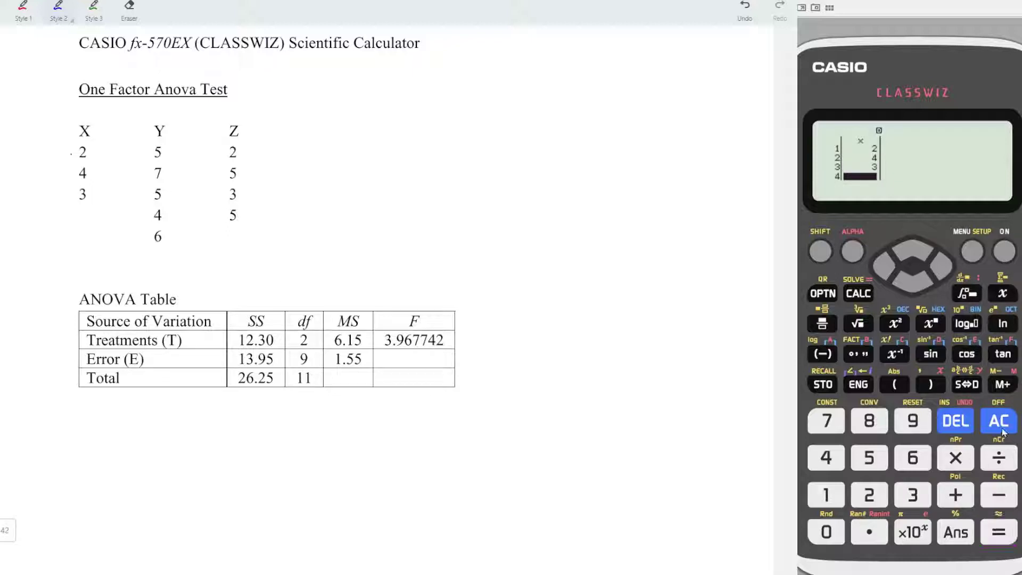
pyautogui.click(1000, 429)
pyautogui.click(823, 295)
# - Compute the X group's σ²x × 3 = 2 and store it in A
pyautogui.click(913, 287)
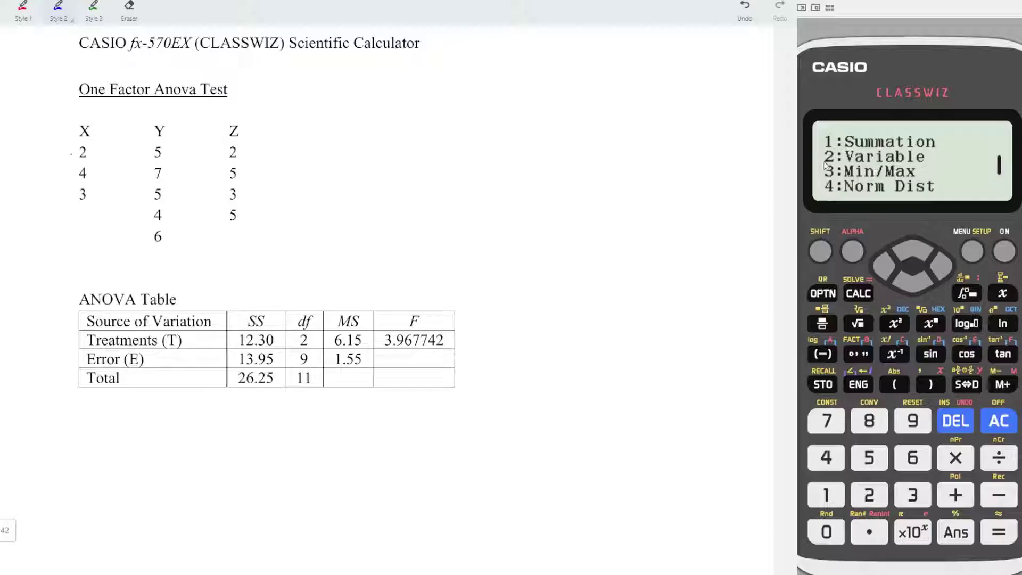
pyautogui.click(869, 495)
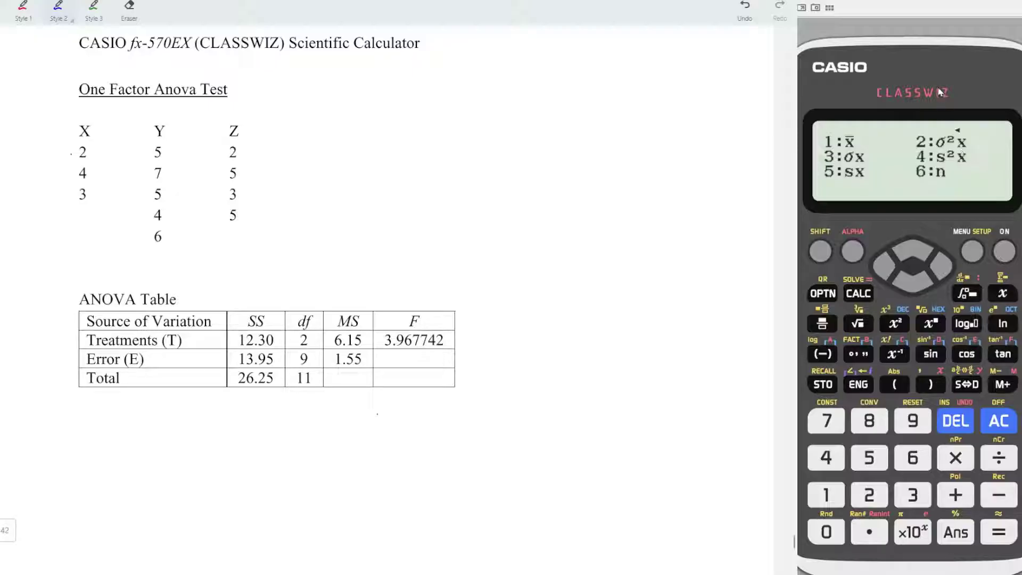
pyautogui.click(869, 494)
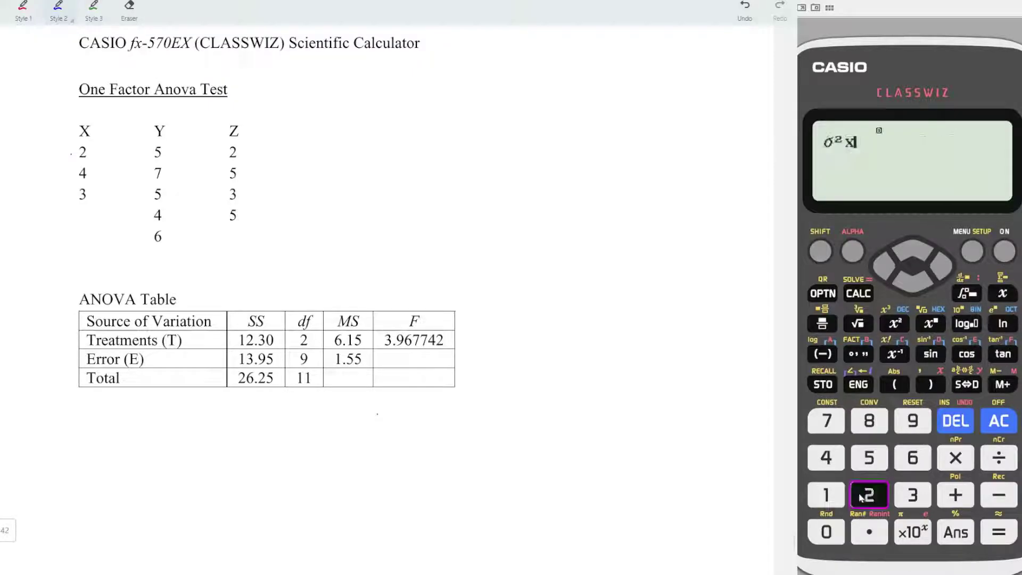
pyautogui.click(952, 459)
pyautogui.press('3')
pyautogui.click(998, 532)
pyautogui.click(822, 355)
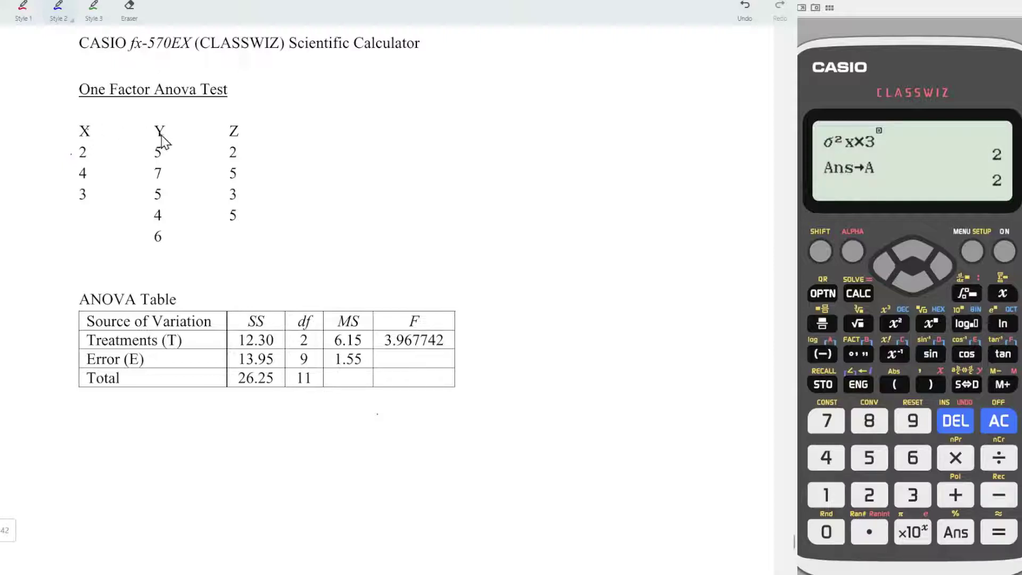
# - Start a new 1-Variable list with the Y values 5, 7, 5, 4, 6
pyautogui.click(972, 251)
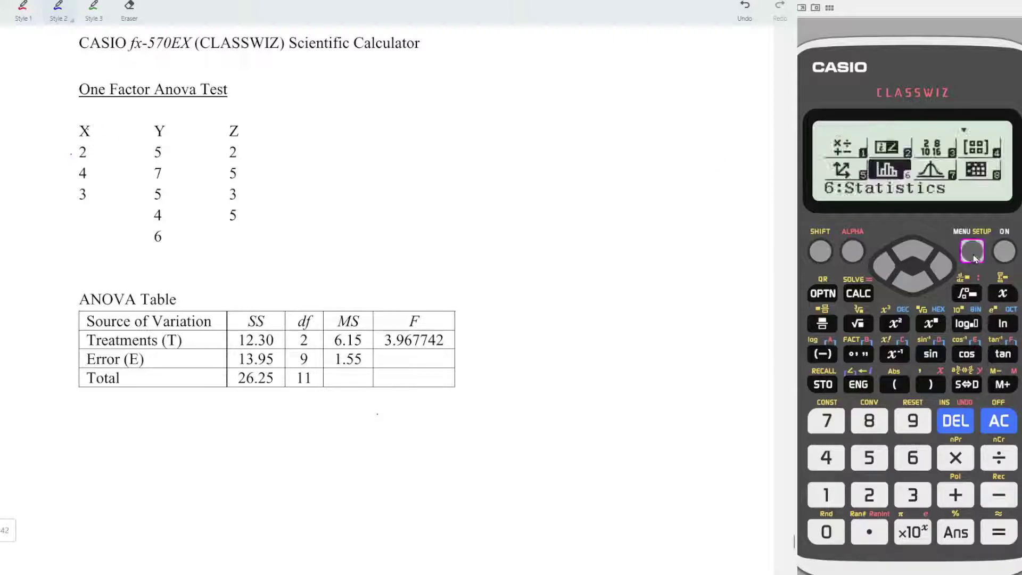
pyautogui.click(912, 457)
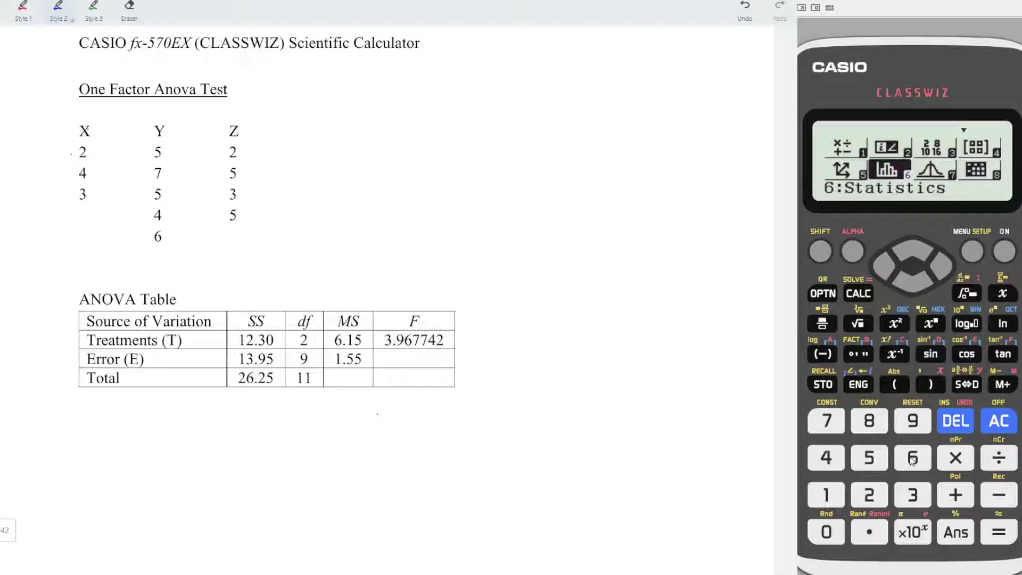
pyautogui.click(826, 493)
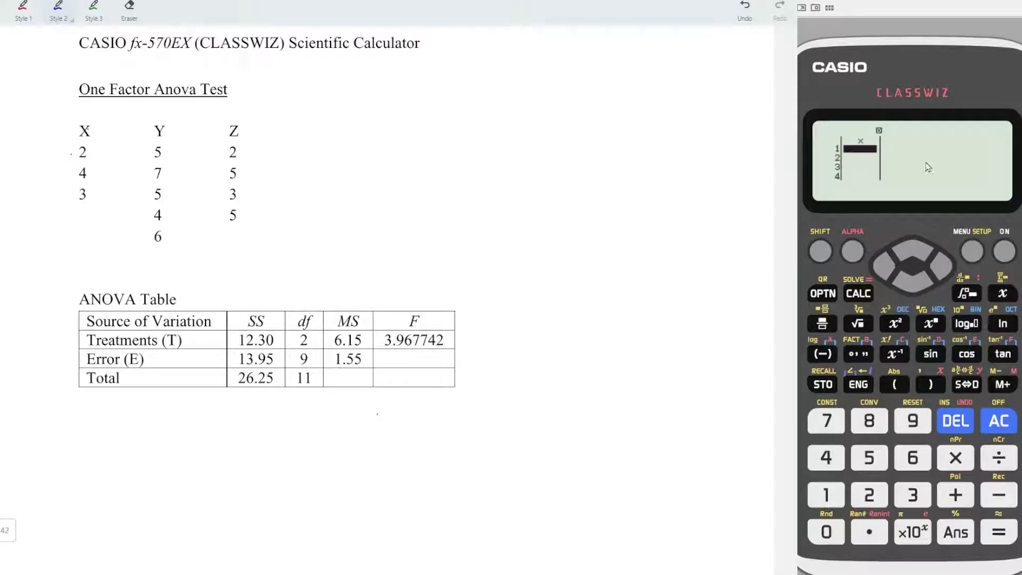
pyautogui.write('5')
pyautogui.press('Return')
pyautogui.write('7')
pyautogui.press('Return')
pyautogui.write('5')
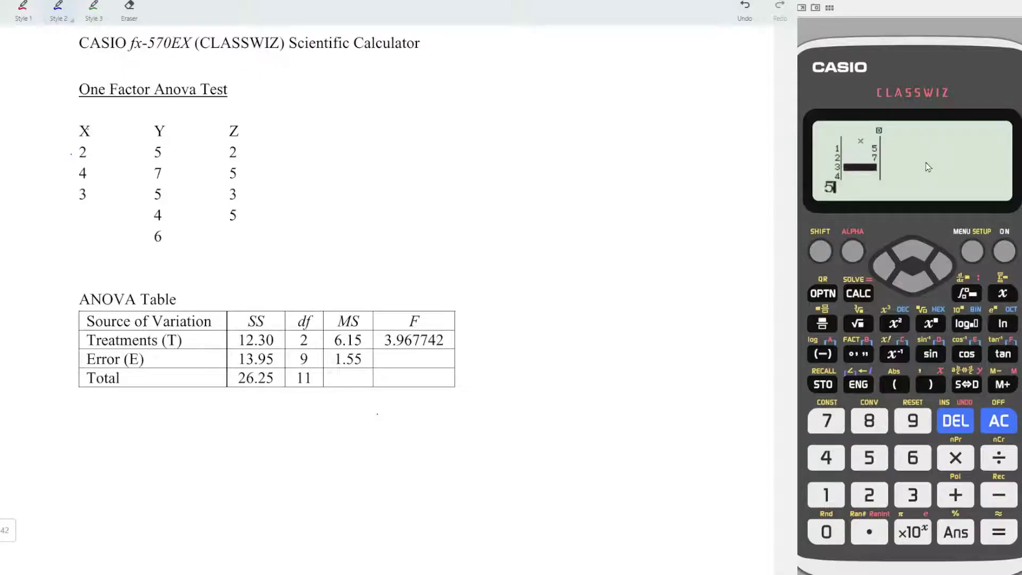
pyautogui.press('Return')
pyautogui.write('4')
pyautogui.press('Return')
pyautogui.write('6')
pyautogui.press('Return')
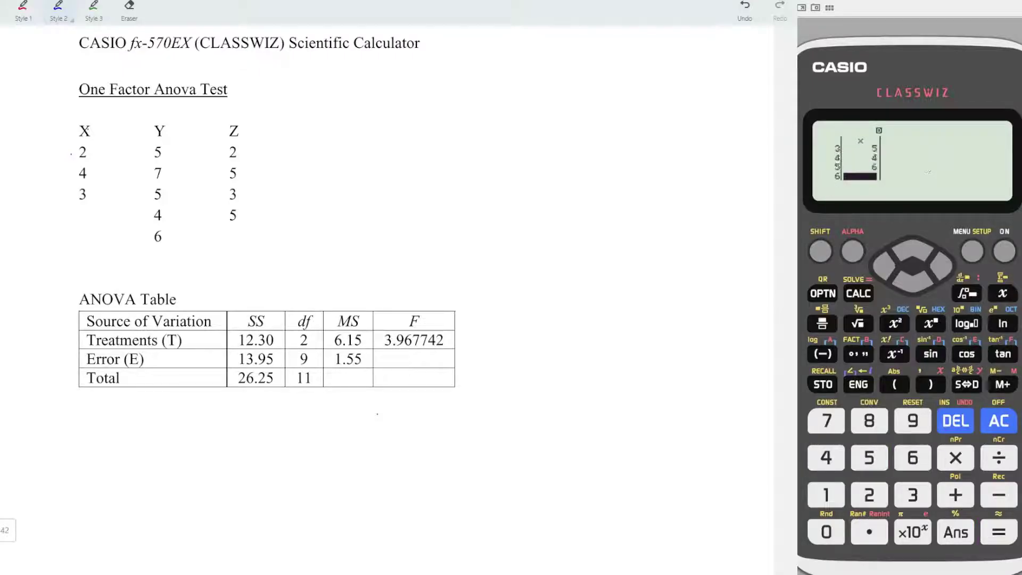
# - Insert σ²x for the Y data, counting the five Y values on the worksheet
pyautogui.click(1007, 425)
pyautogui.click(824, 295)
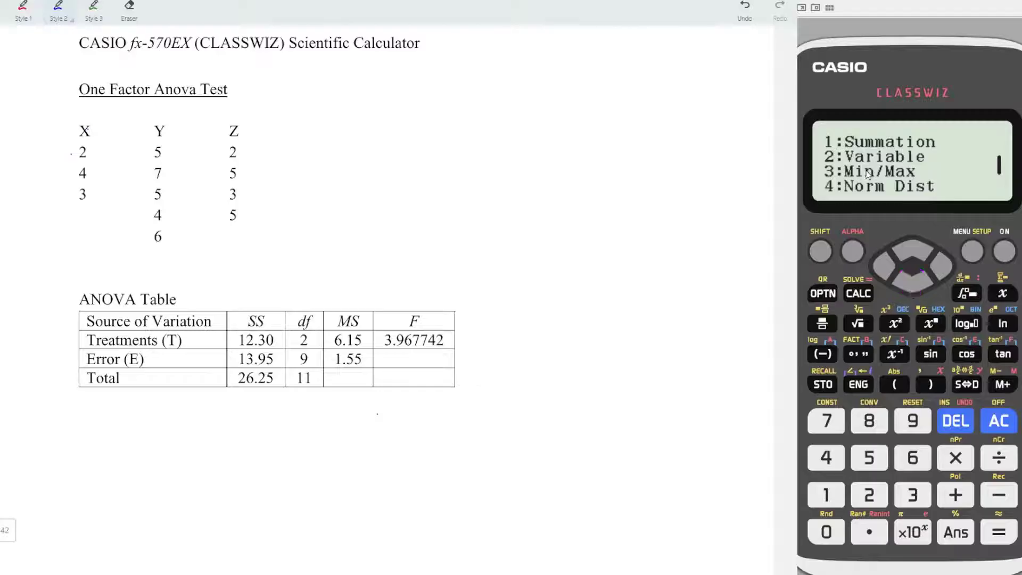
pyautogui.click(869, 495)
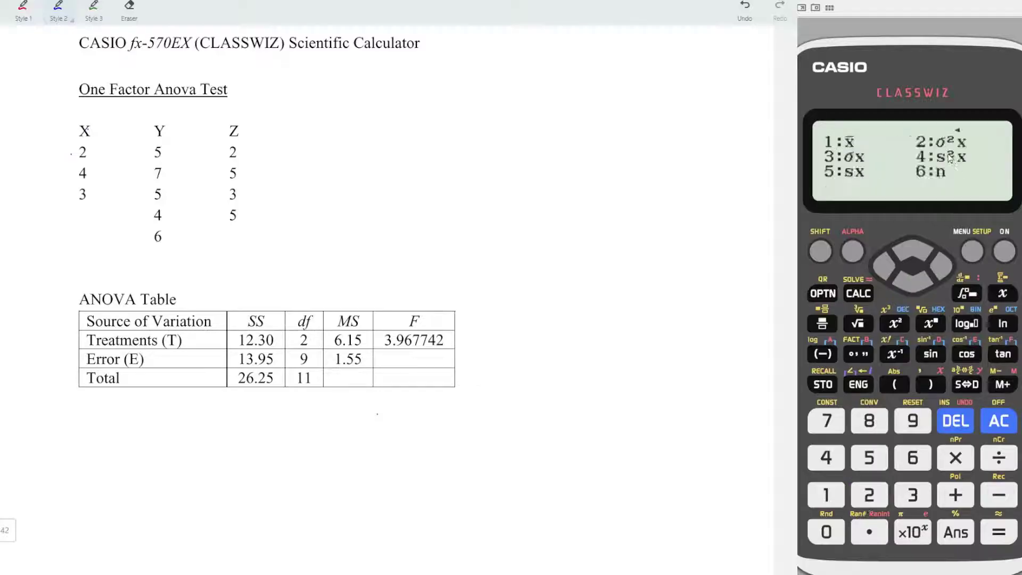
pyautogui.click(869, 494)
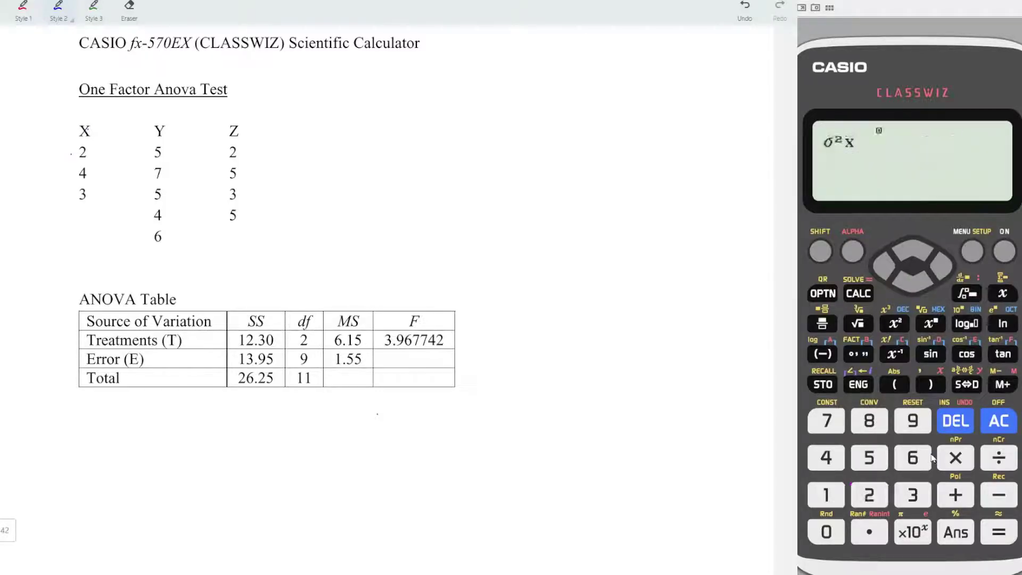
pyautogui.click(957, 462)
pyautogui.click(164, 155)
pyautogui.click(164, 174)
pyautogui.click(163, 191)
pyautogui.click(167, 216)
pyautogui.click(163, 235)
# - Multiply σ²x by 5 to get 5.2, store it in B and return to the mode menu
pyautogui.click(869, 458)
pyautogui.click(998, 532)
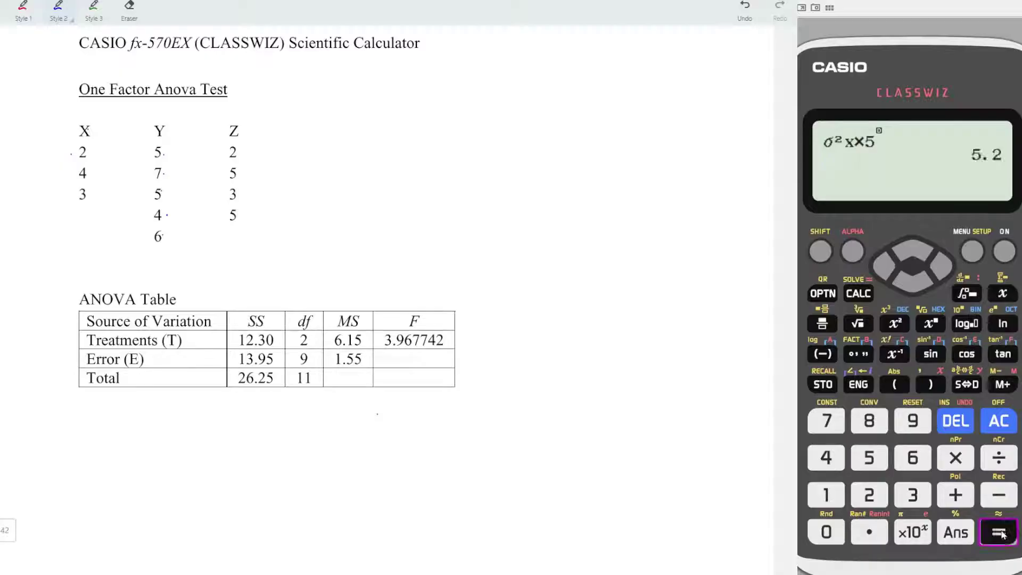
pyautogui.click(816, 384)
pyautogui.click(867, 356)
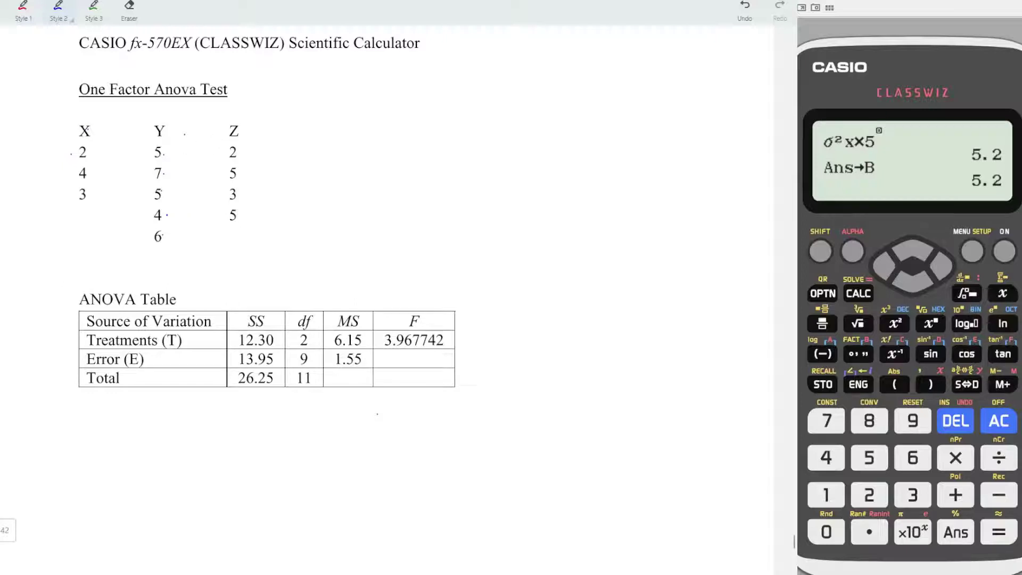
pyautogui.click(972, 252)
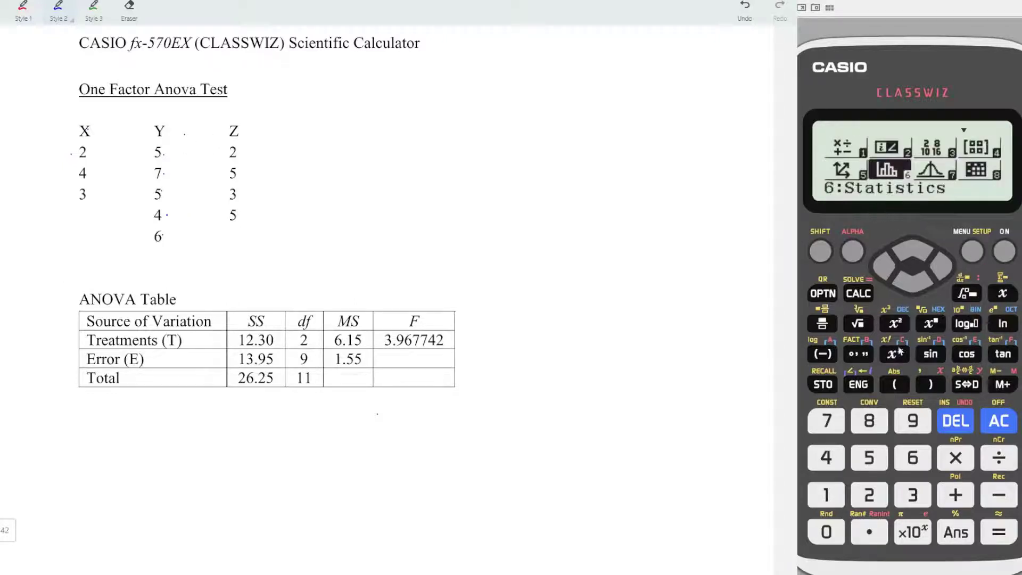
# - Enter the Z group's values 2, 5, 3, 5 in a fresh 1-Variable list
pyautogui.click(912, 458)
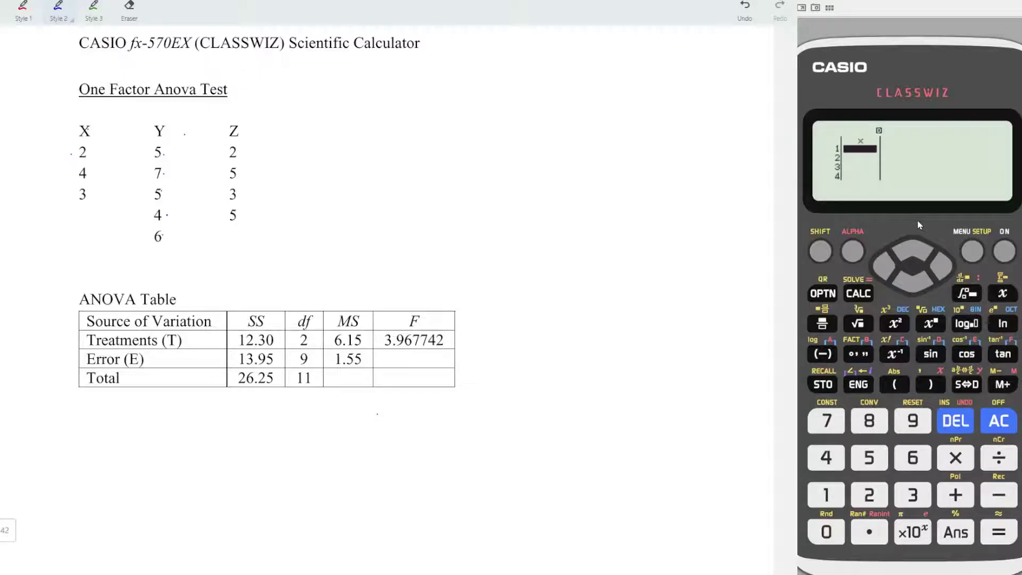
pyautogui.write('2')
pyautogui.press('Return')
pyautogui.write('5')
pyautogui.press('Return')
pyautogui.write('3')
pyautogui.press('Return')
pyautogui.write('5')
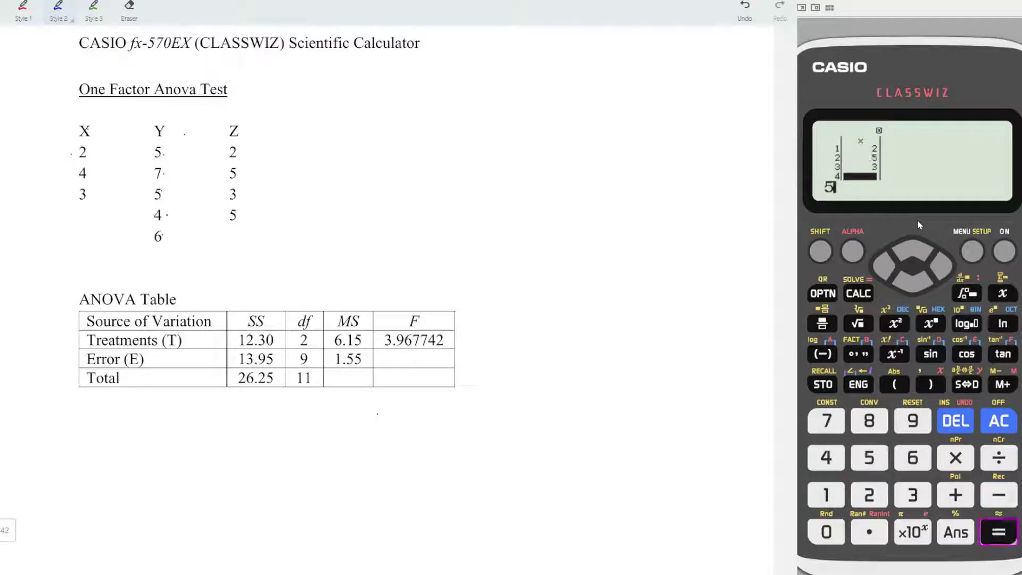
pyautogui.press('Return')
pyautogui.press('Escape')
# - Compute the Z group's σ²x × 4 = 6.75 and store it in C
pyautogui.click(825, 296)
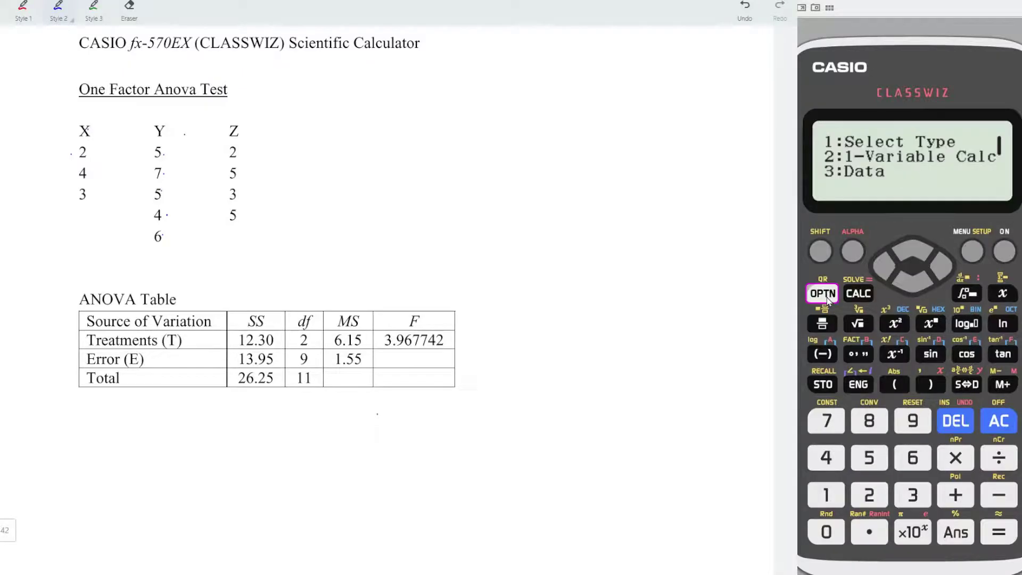
pyautogui.press('Down')
pyautogui.press('2')
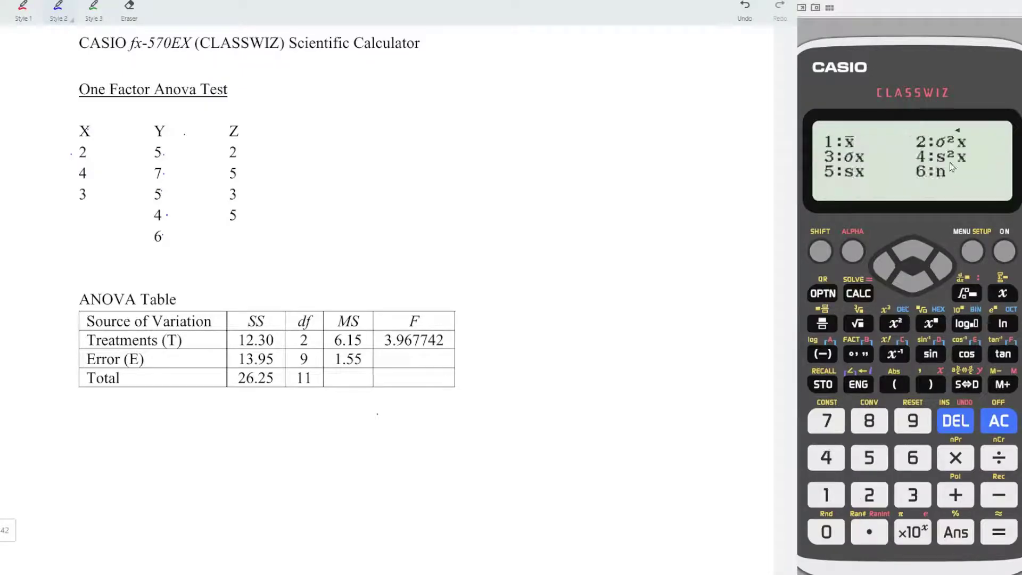
pyautogui.click(862, 503)
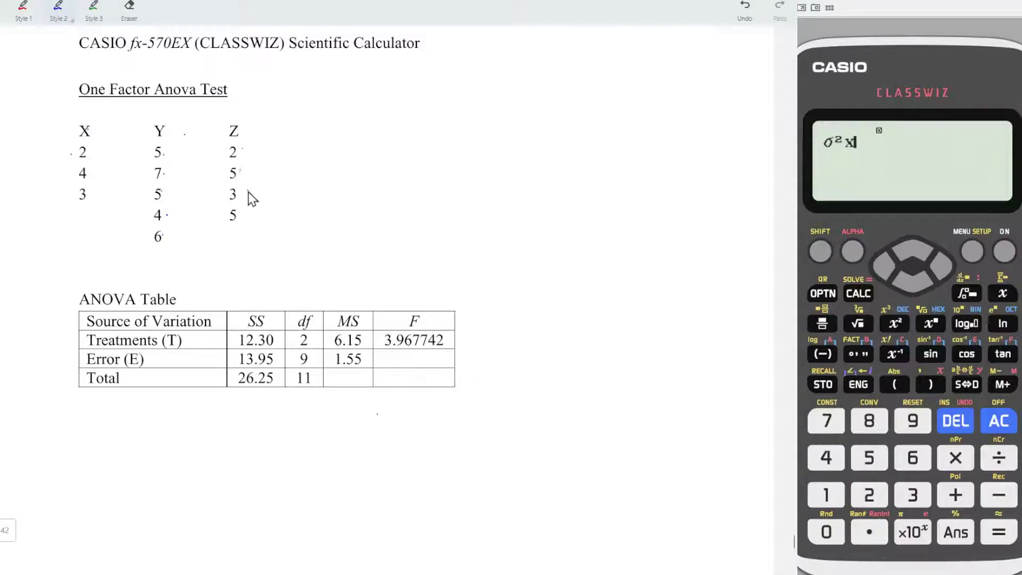
pyautogui.click(240, 216)
pyautogui.click(955, 458)
pyautogui.click(826, 458)
pyautogui.click(998, 532)
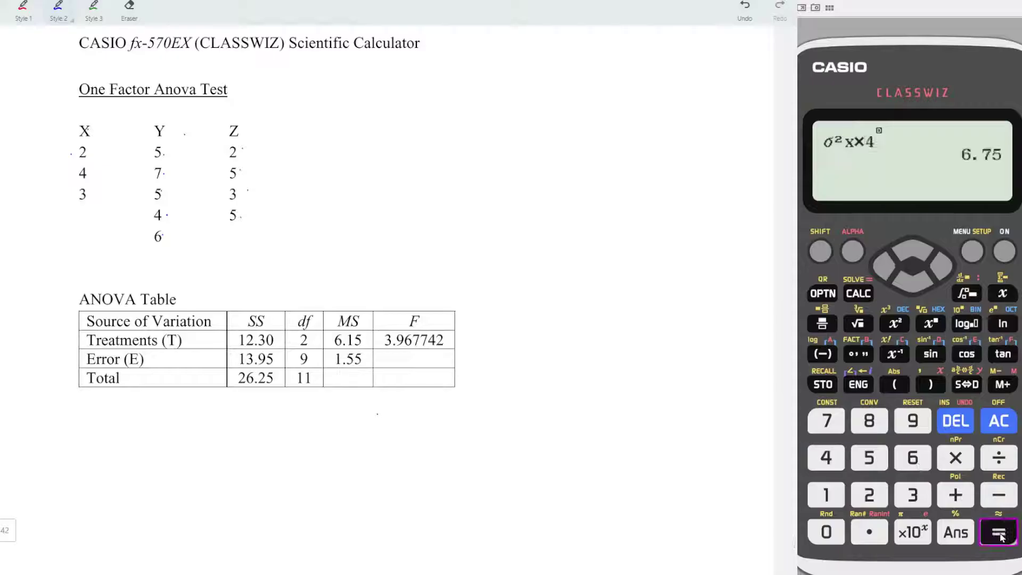
pyautogui.click(814, 385)
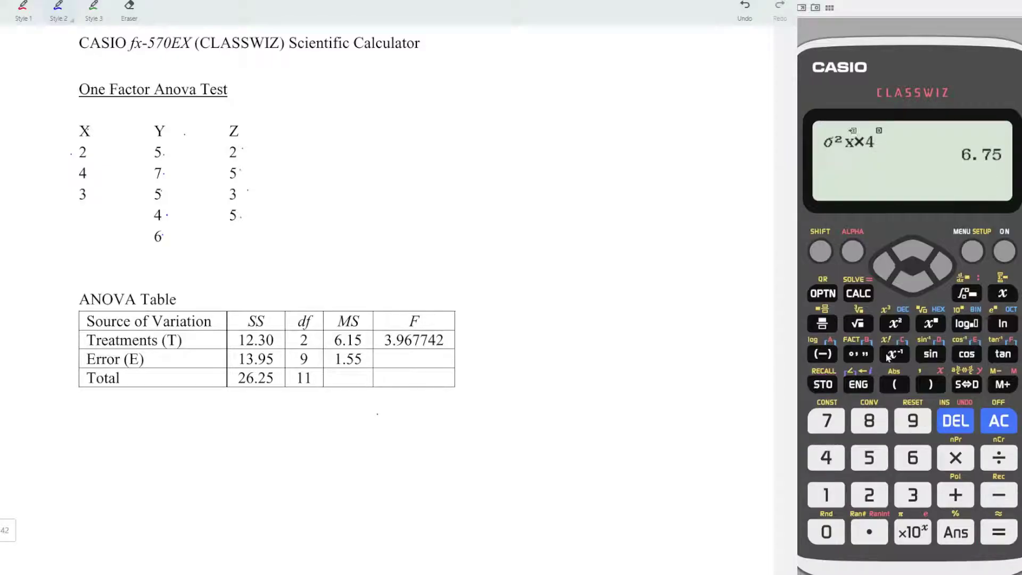
pyautogui.click(894, 353)
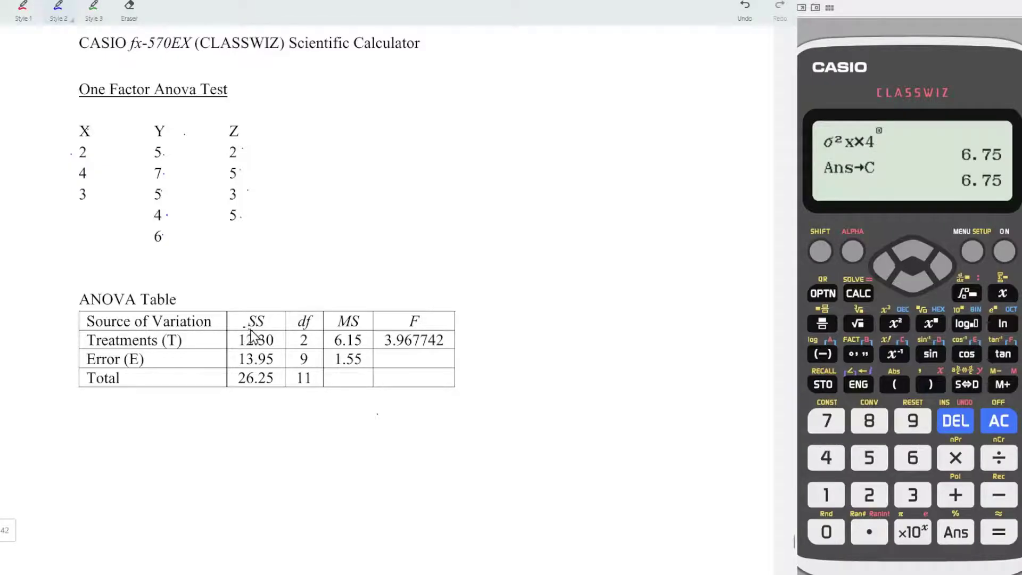
pyautogui.moveTo(244, 328)
pyautogui.mouseDown()
pyautogui.moveTo(268, 323)
pyautogui.moveTo(250, 311)
pyautogui.mouseUp()
# - Evaluate A+B+C to get the error sum of squares 13.95
pyautogui.click(852, 251)
pyautogui.click(822, 353)
pyautogui.click(955, 494)
pyautogui.click(857, 354)
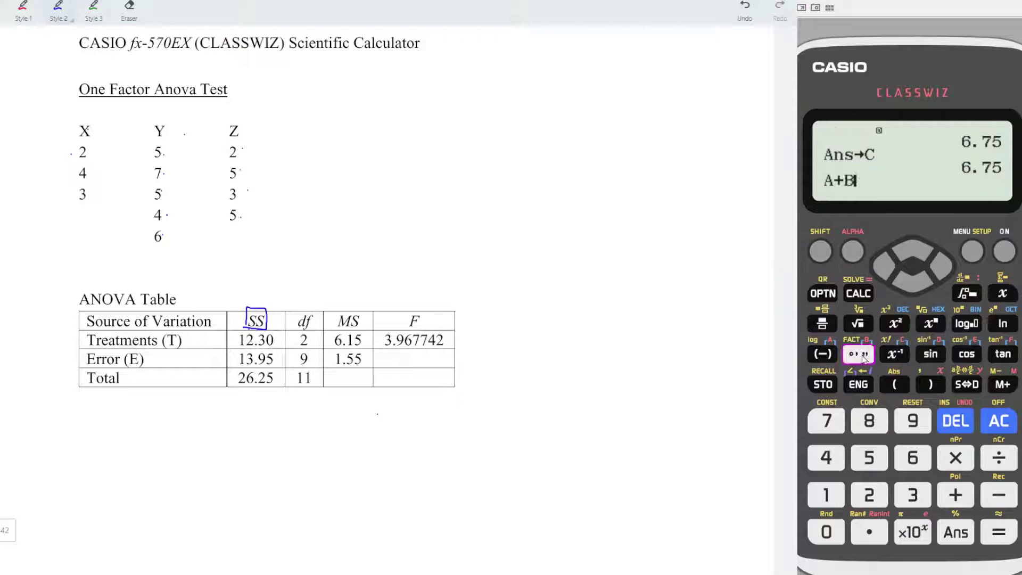
pyautogui.click(955, 494)
pyautogui.click(852, 250)
pyautogui.click(894, 354)
pyautogui.click(997, 531)
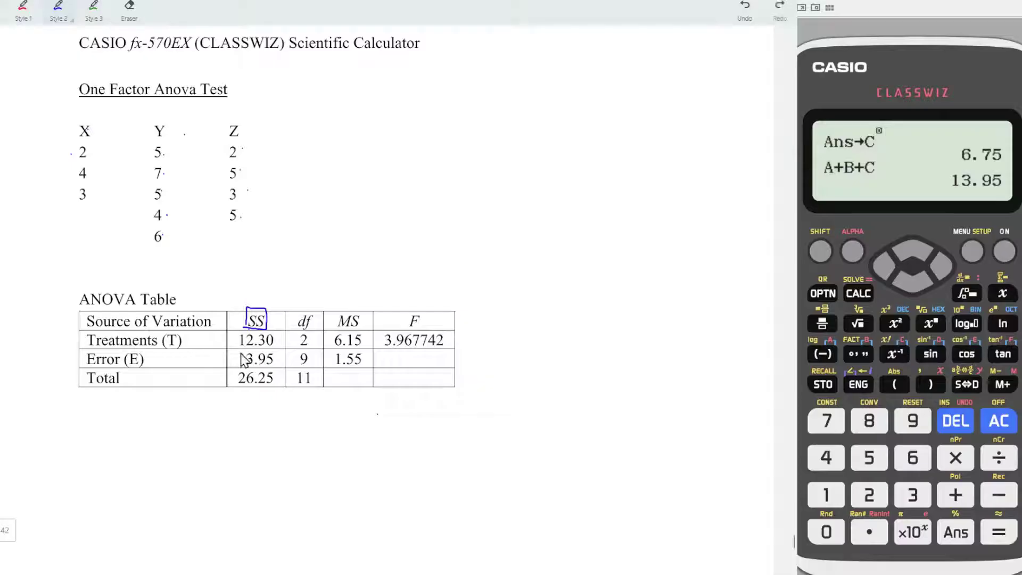
pyautogui.moveTo(234, 348)
pyautogui.mouseDown()
pyautogui.moveTo(282, 375)
pyautogui.moveTo(277, 349)
pyautogui.moveTo(234, 349)
pyautogui.mouseUp()
# - Start a 1-Variable list holding the X and Y values 2, 4, 3, 5, 7, 5, 4, 6
pyautogui.click(972, 251)
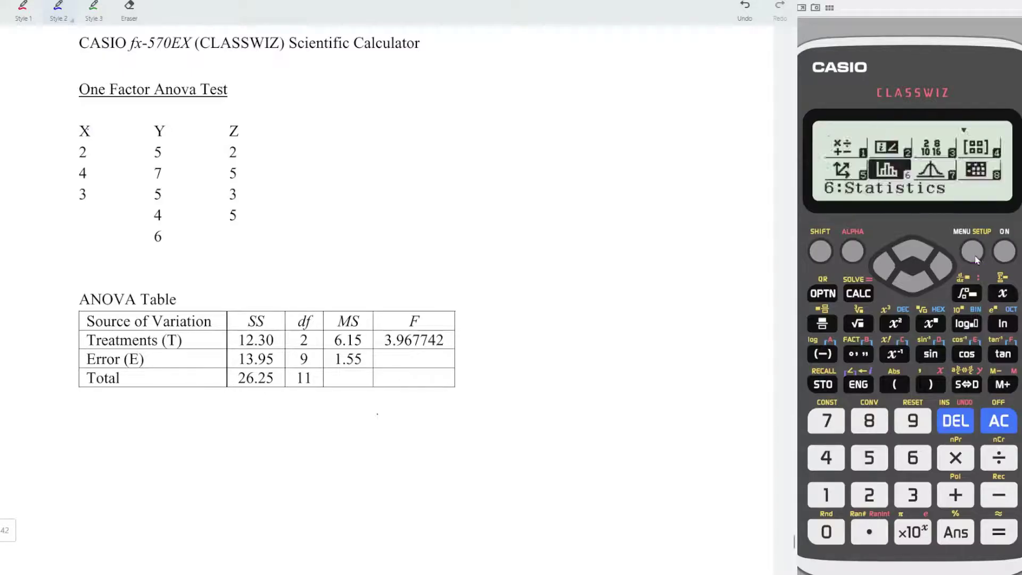
pyautogui.click(912, 457)
pyautogui.click(825, 495)
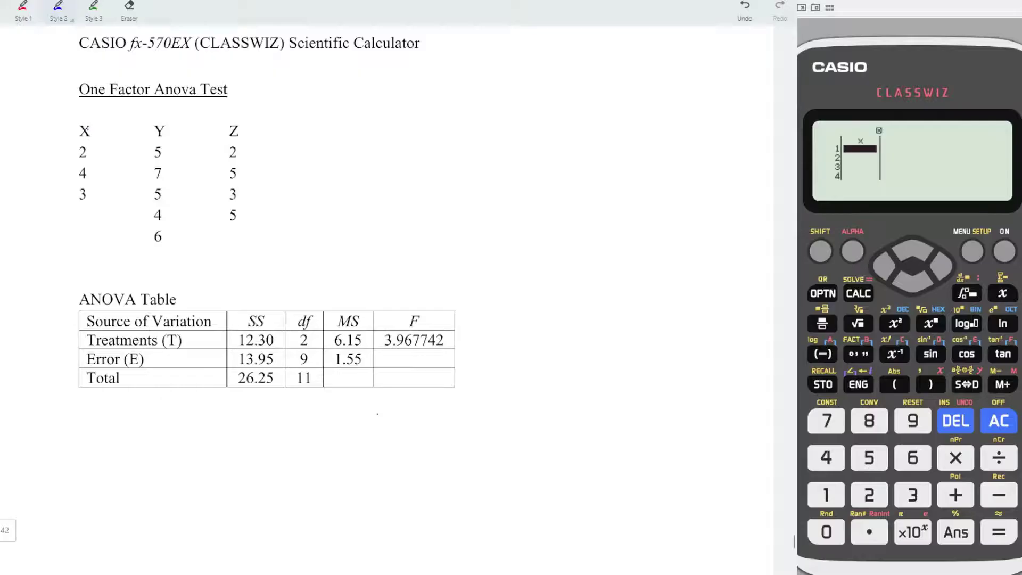
pyautogui.write('2')
pyautogui.press('Return')
pyautogui.write('4')
pyautogui.press('Return')
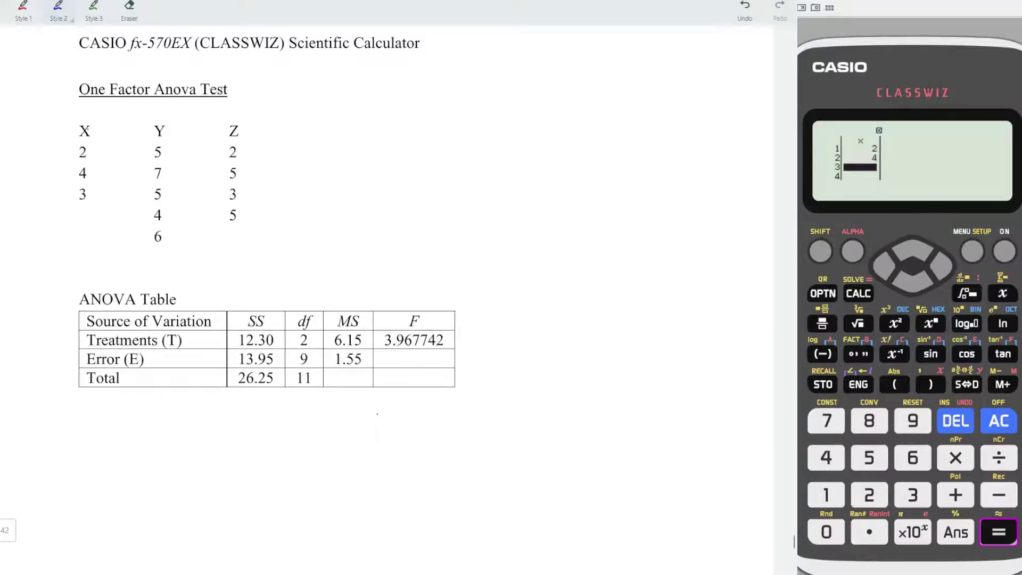
pyautogui.write('3')
pyautogui.press('Return')
pyautogui.write('5')
pyautogui.press('Return')
pyautogui.write('7')
pyautogui.press('Return')
pyautogui.write('5')
pyautogui.press('Return')
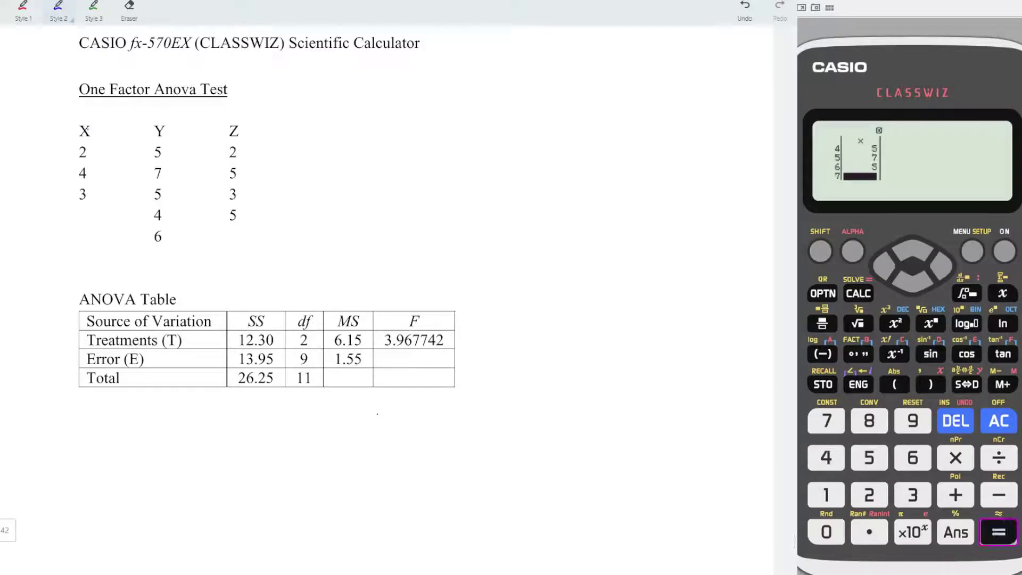
pyautogui.write('4')
pyautogui.press('Return')
pyautogui.write('6')
pyautogui.press('Return')
# - Append the Z values 2, 5, 3, 5 to complete all twelve entries
pyautogui.write('2')
pyautogui.press('Return')
pyautogui.write('5')
pyautogui.press('Return')
pyautogui.write('3')
pyautogui.press('Return')
pyautogui.write('5')
pyautogui.press('Return')
# - Compute σ²x × 12 to get the total sum of squares 26.25
pyautogui.click(990, 418)
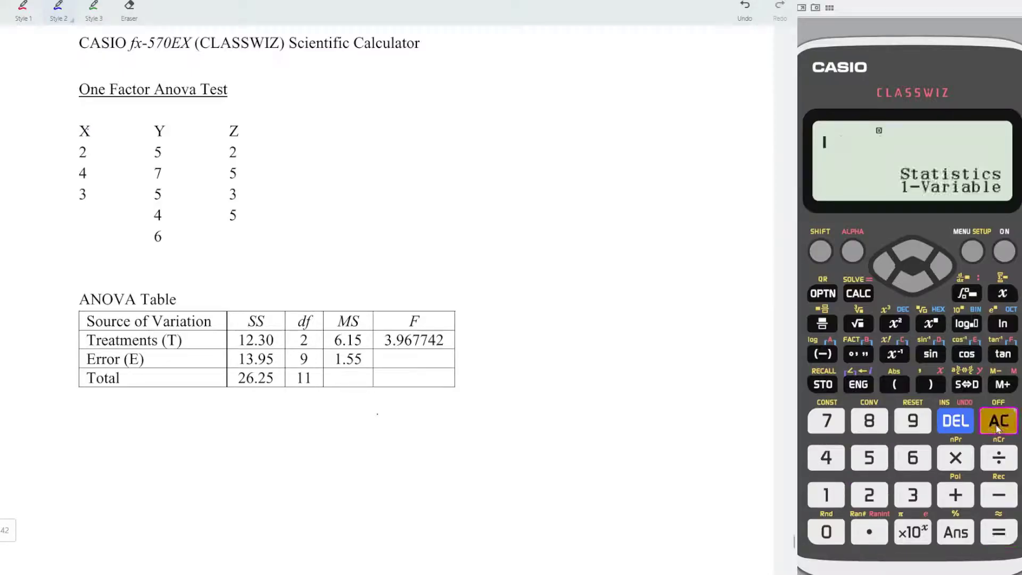
pyautogui.click(822, 293)
pyautogui.click(912, 285)
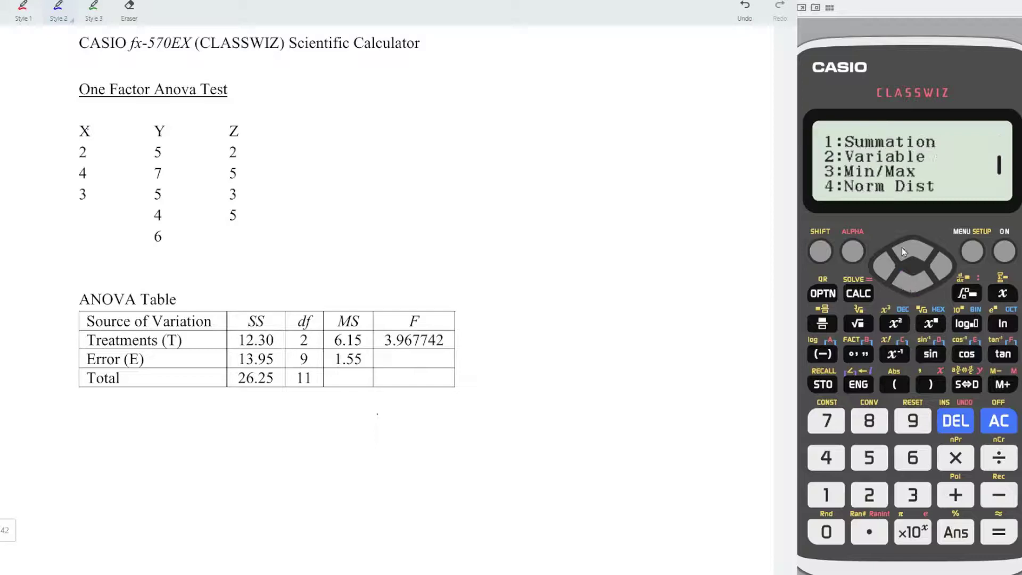
pyautogui.click(873, 496)
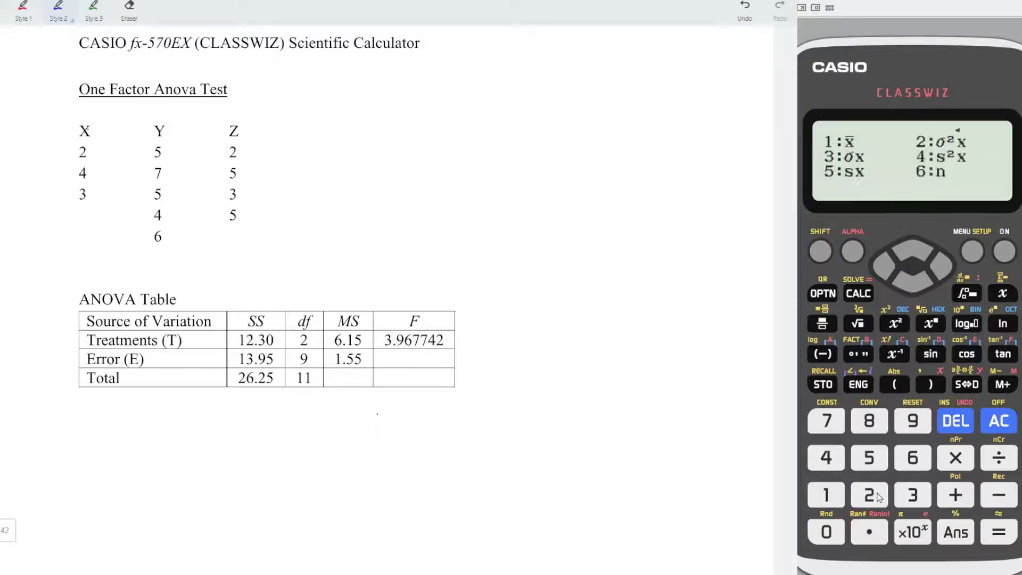
pyautogui.click(873, 496)
pyautogui.click(955, 458)
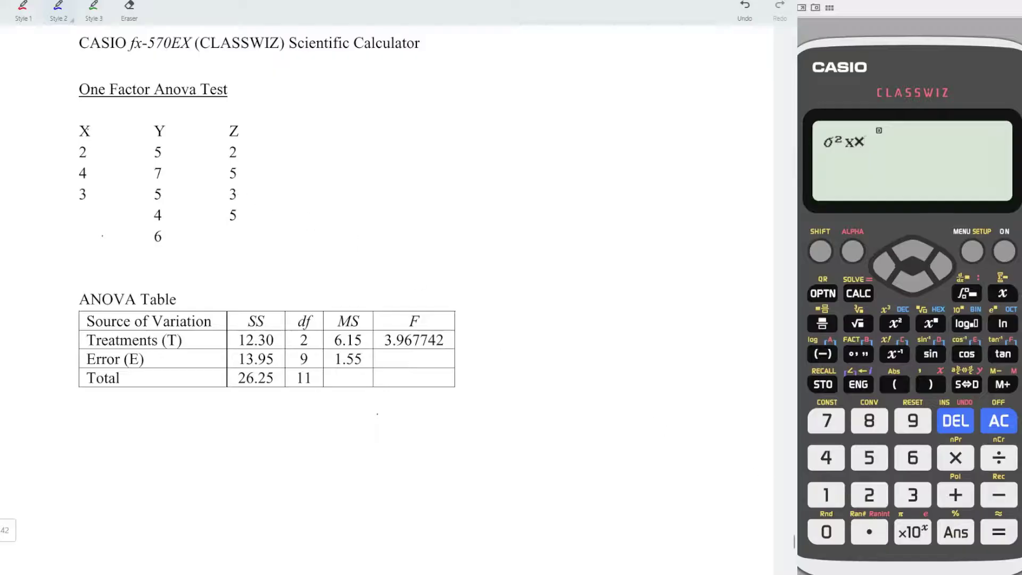
pyautogui.click(826, 495)
pyautogui.click(869, 495)
pyautogui.click(996, 532)
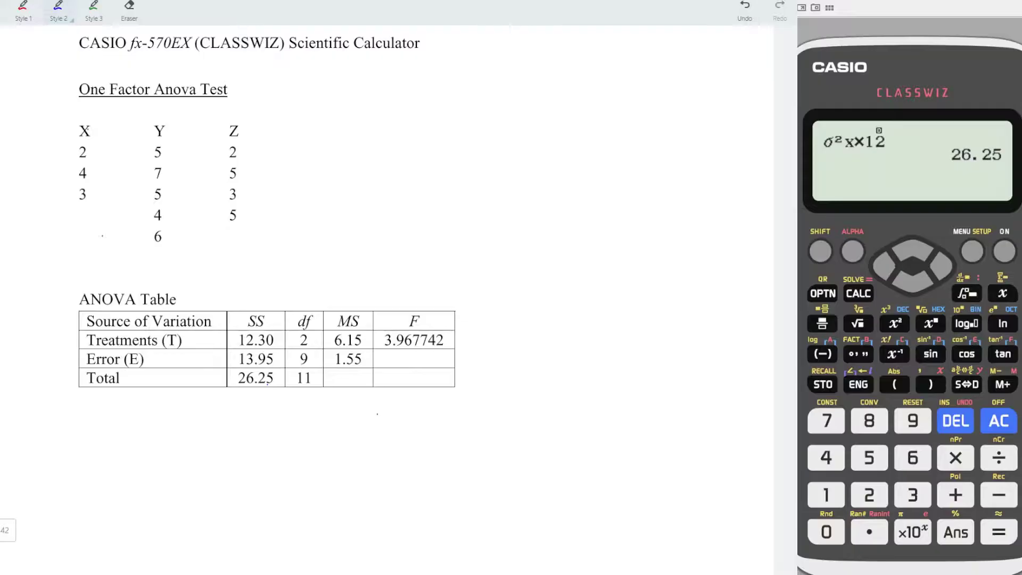
pyautogui.click(997, 498)
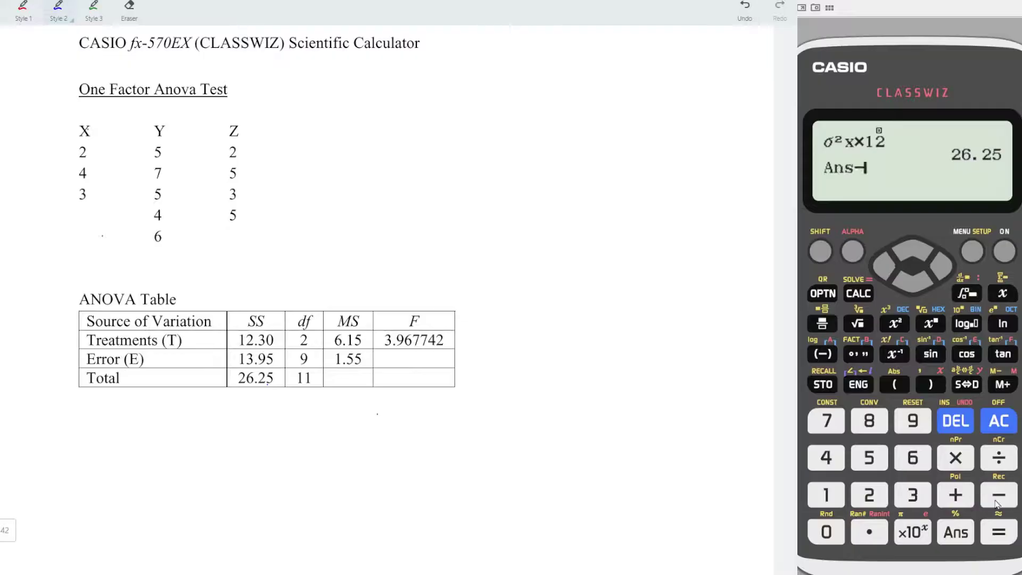
# - Subtract 13.95 from the total SS to get the treatment sum of squares 12.3
pyautogui.click(822, 503)
pyautogui.click(910, 497)
pyautogui.click(881, 532)
pyautogui.click(910, 421)
pyautogui.click(869, 456)
pyautogui.click(998, 532)
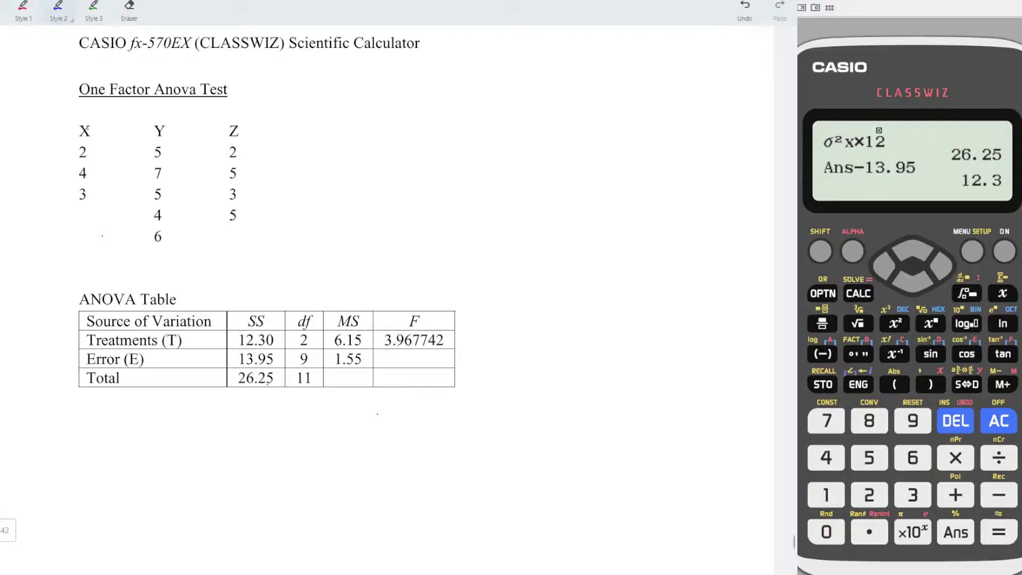
pyautogui.click(236, 348)
pyautogui.click(89, 133)
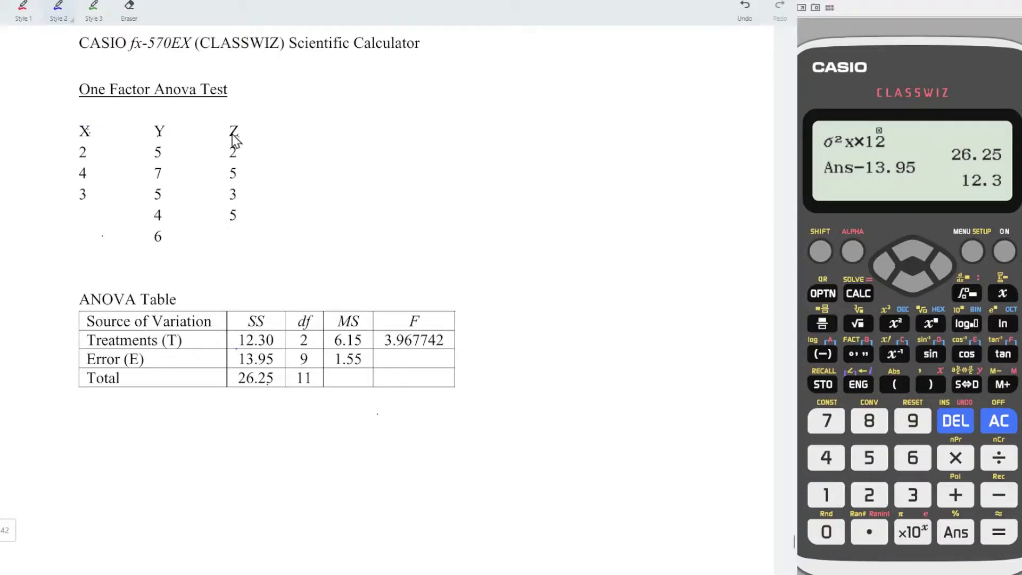